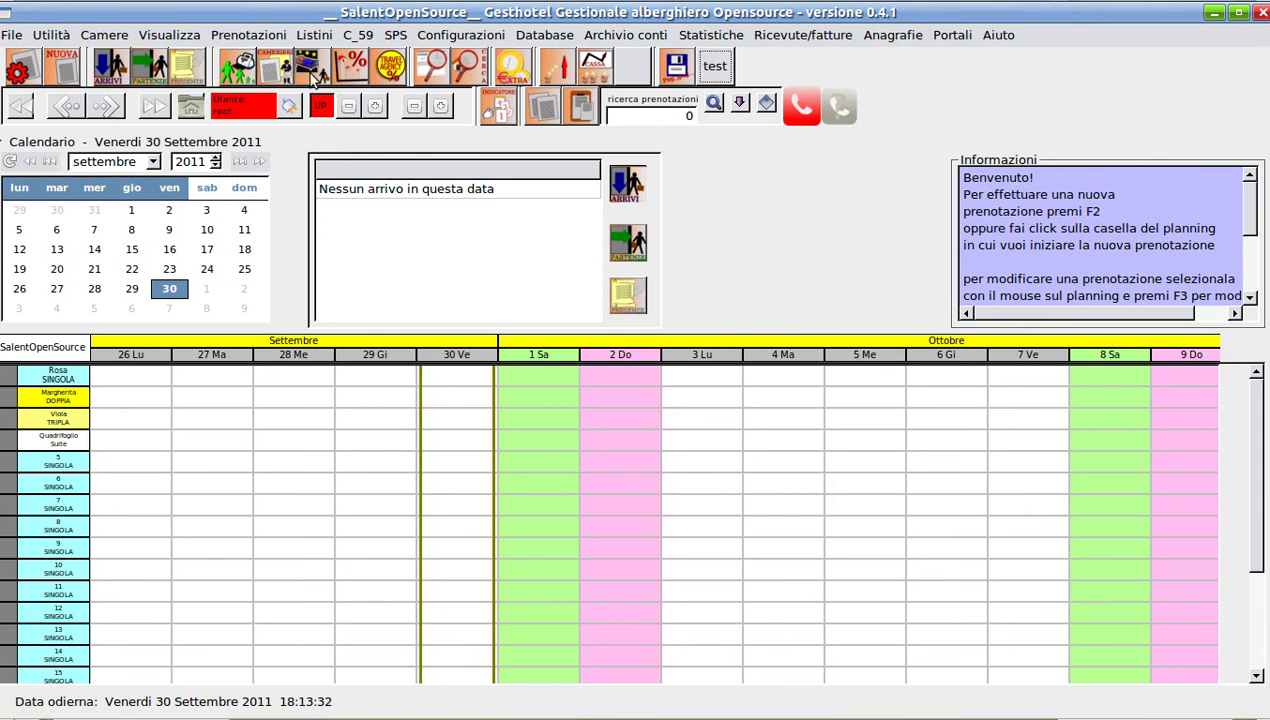
- Open the price-list service settings and save a base service "B&B", type Per camera, treatment BB, applied to all room types (tutte)
left_click(316, 36)
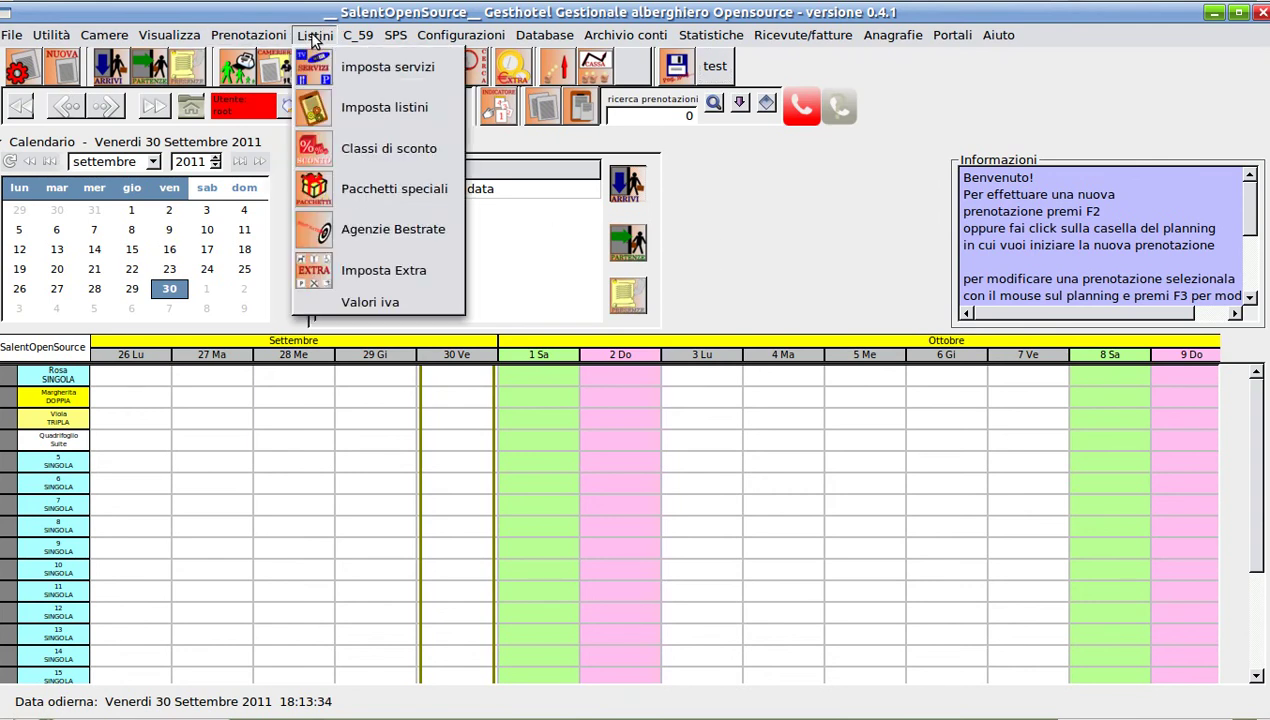
left_click(352, 62)
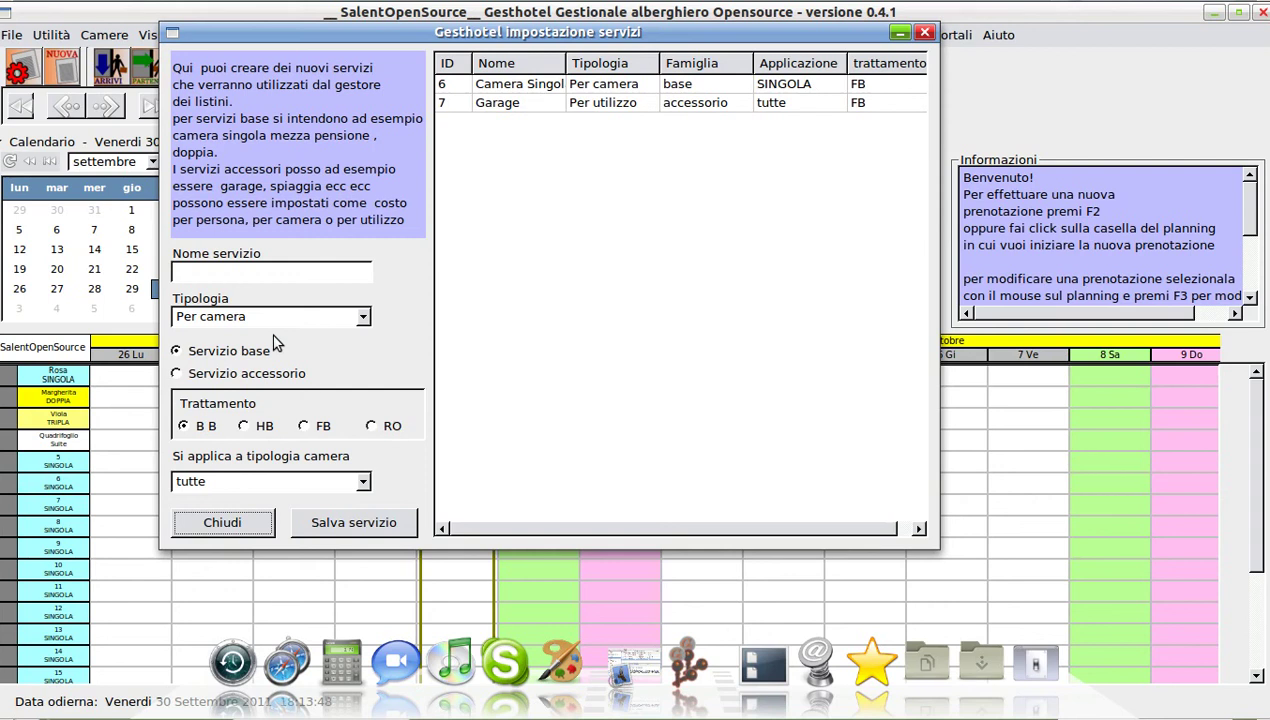
left_click(246, 274)
type("B&B")
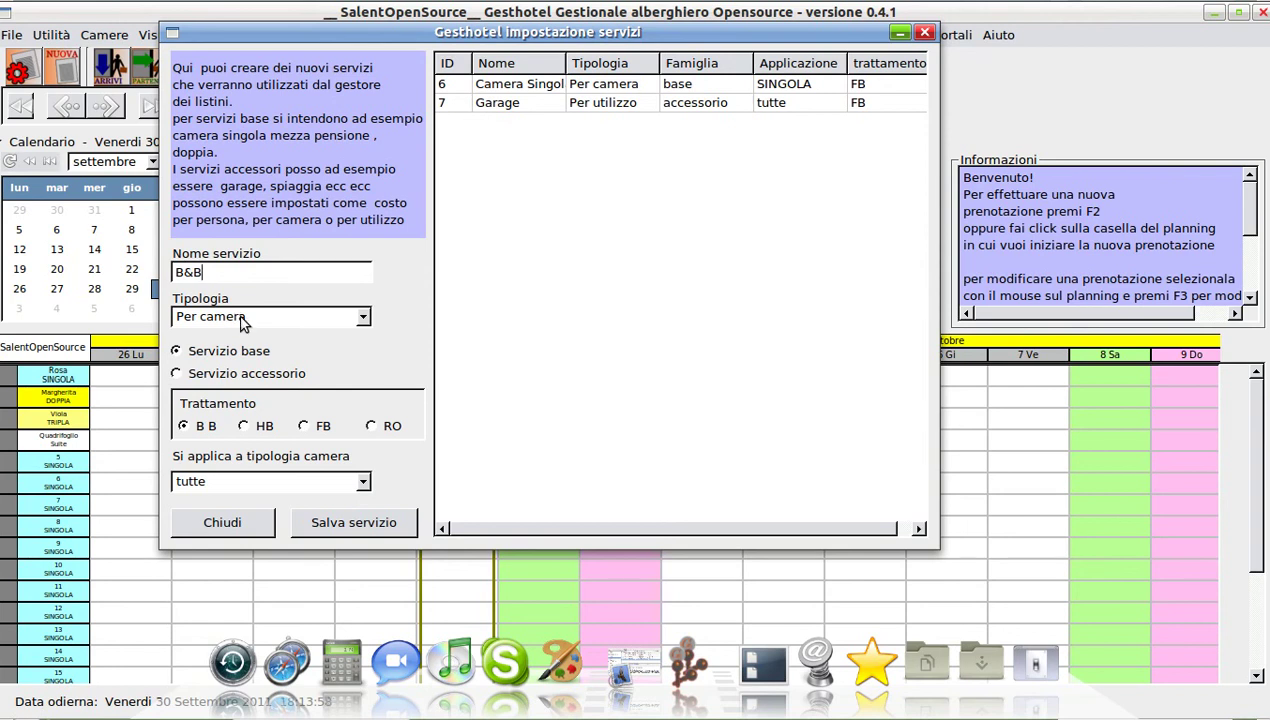
left_click(241, 323)
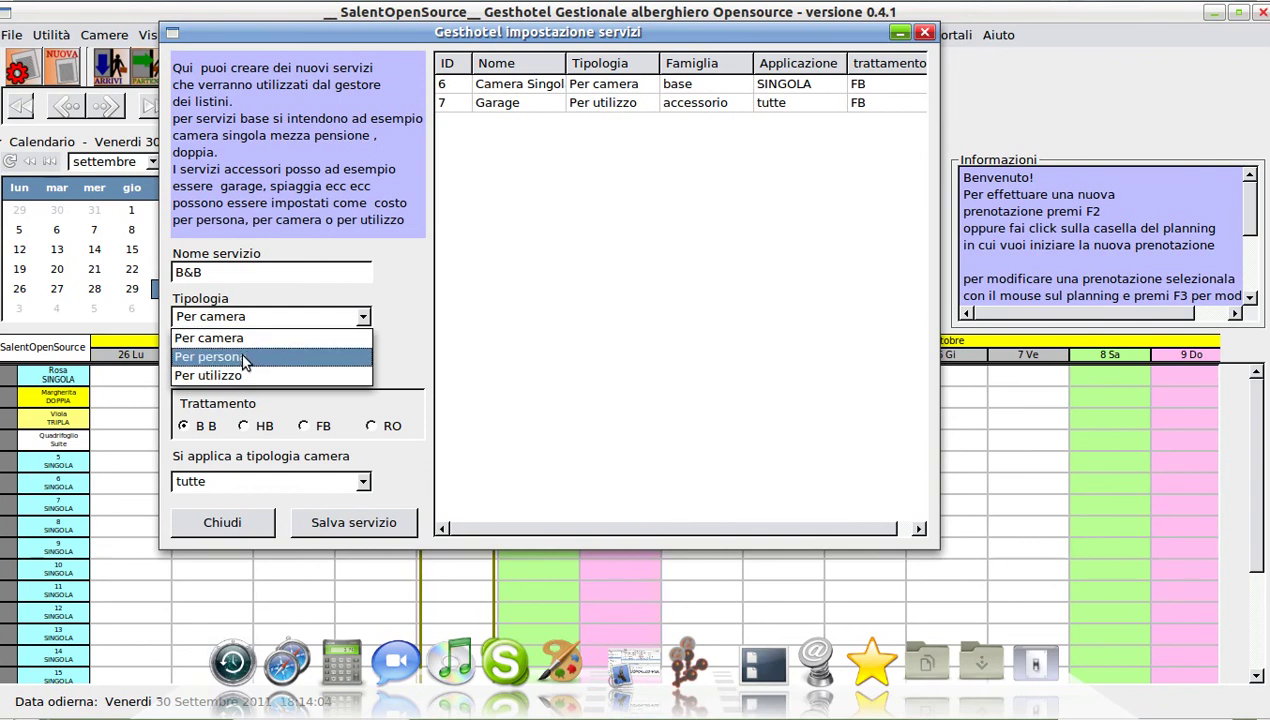
left_click(245, 338)
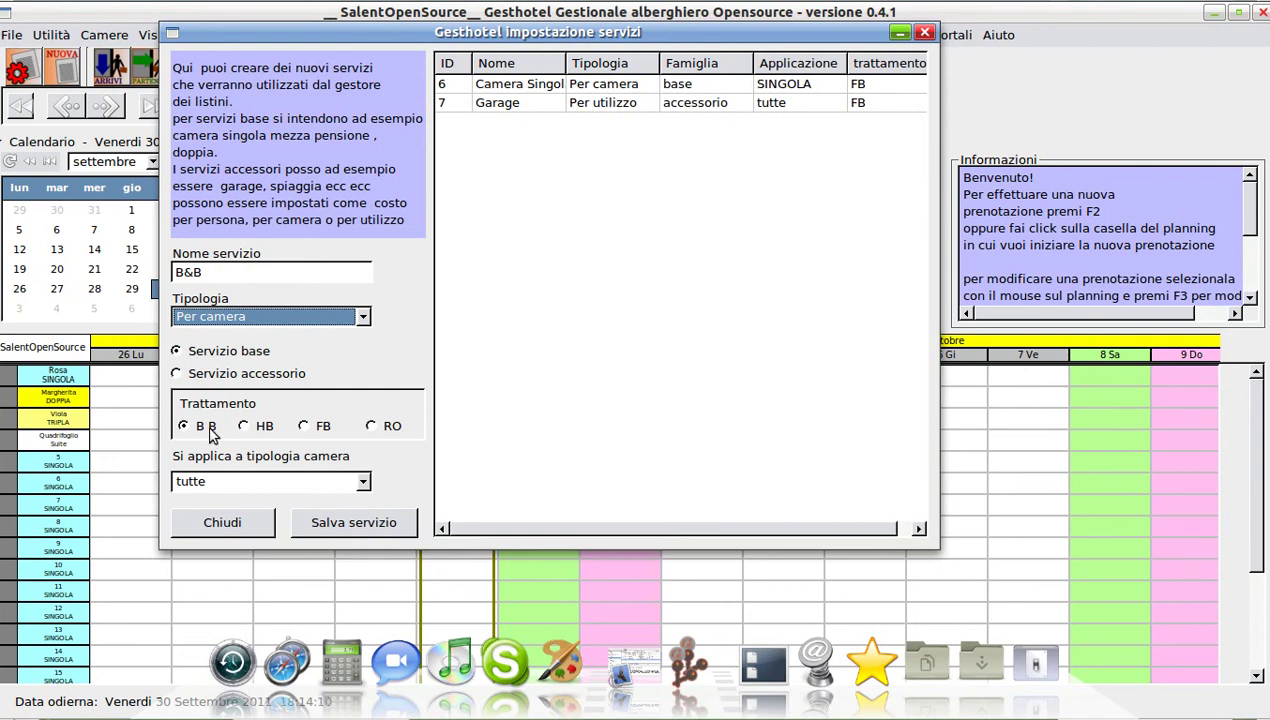
left_click(225, 483)
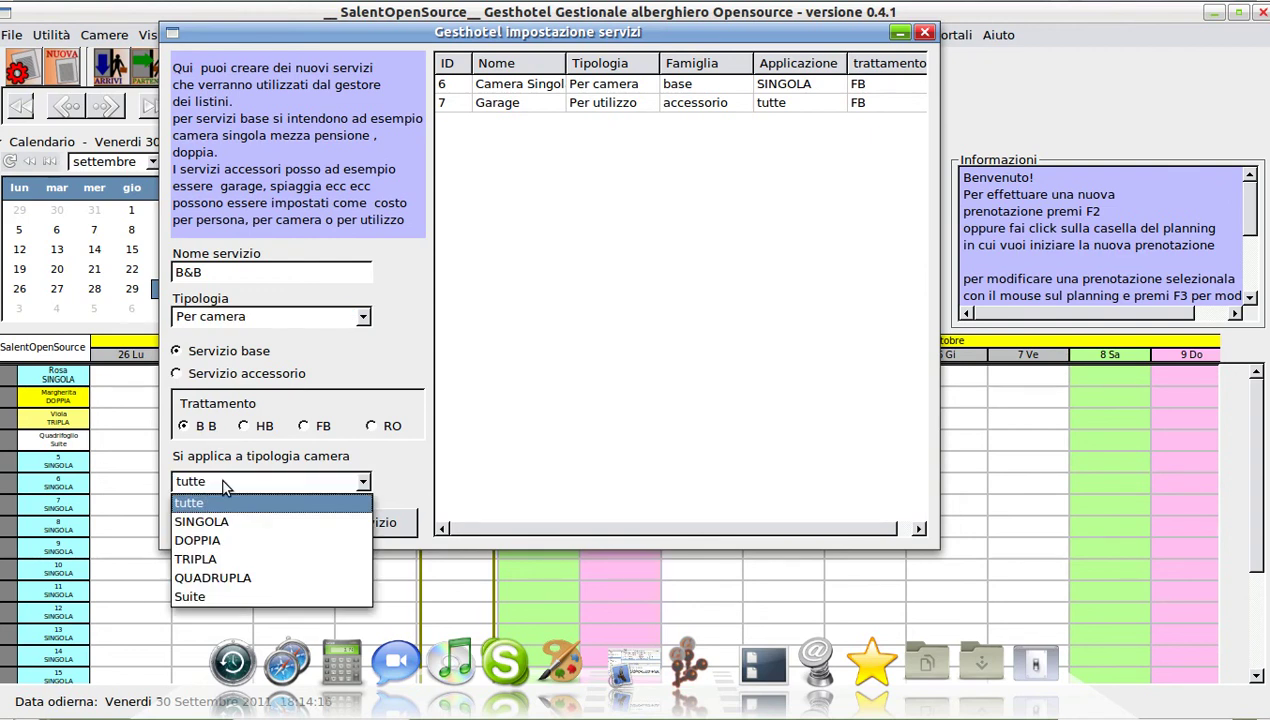
left_click(225, 483)
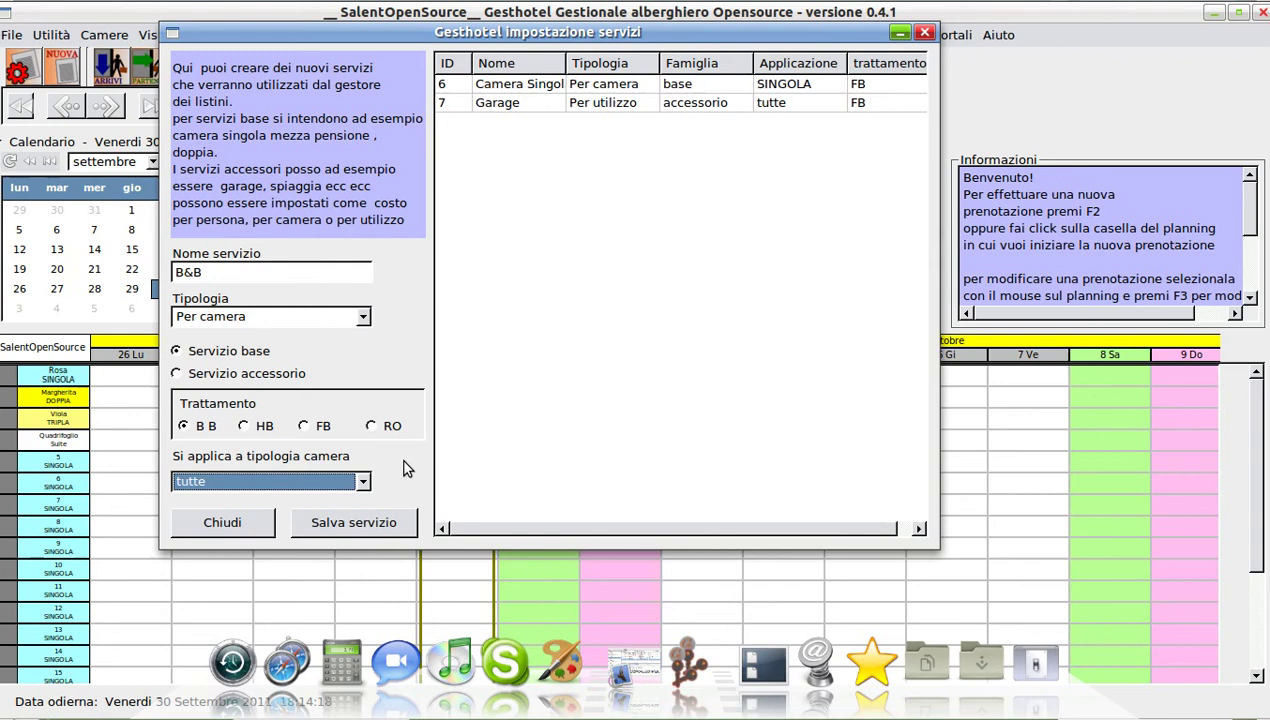
left_click(352, 524)
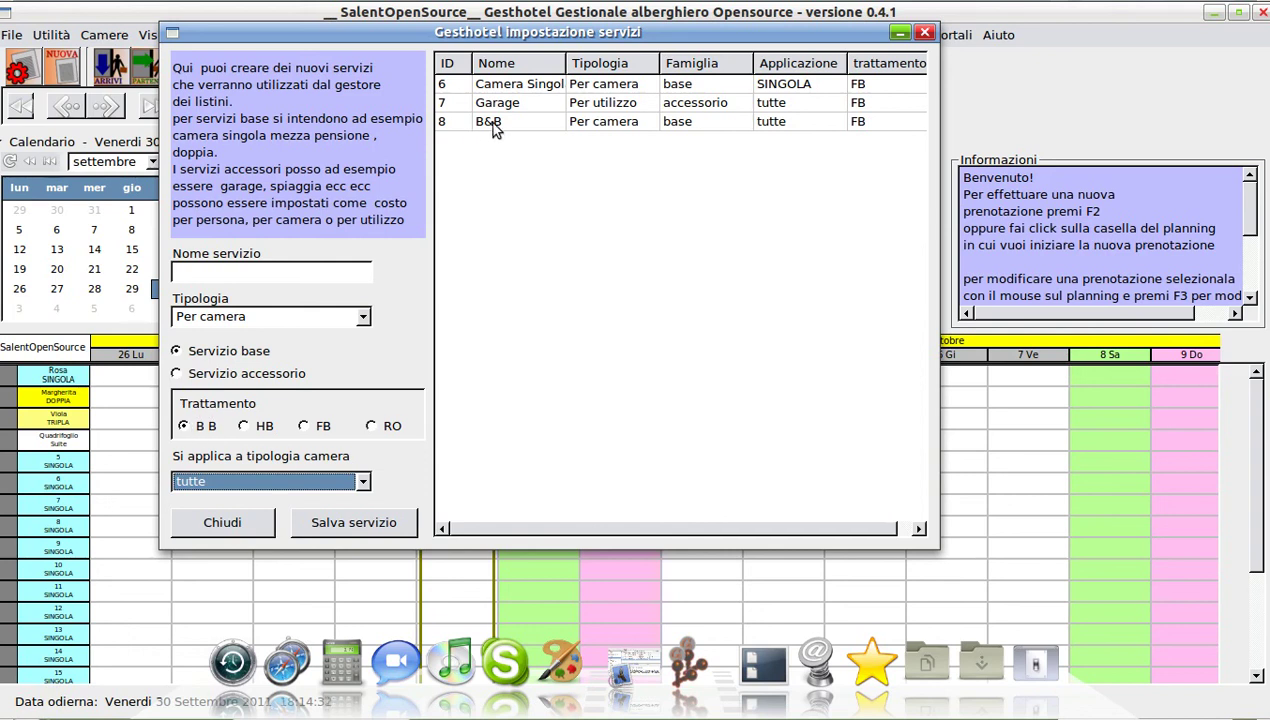
- Set the treatment of the B&B service to BB in the services table
left_click(862, 125)
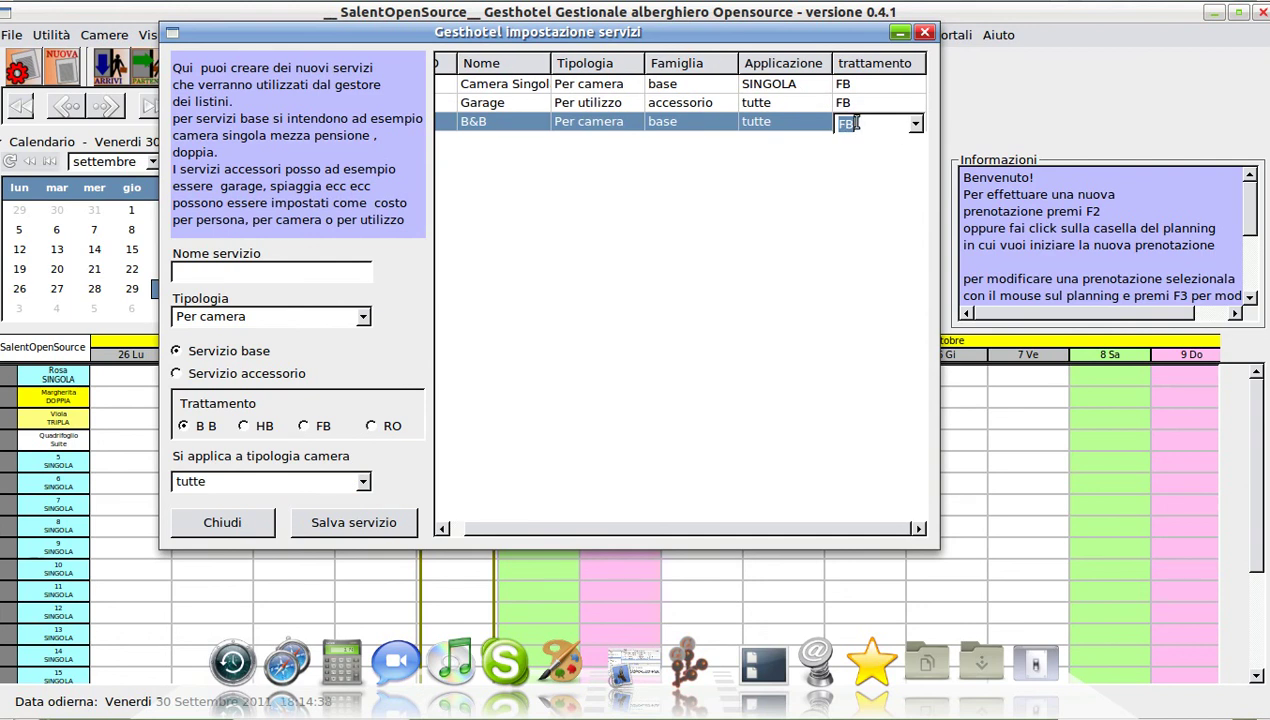
left_click(915, 123)
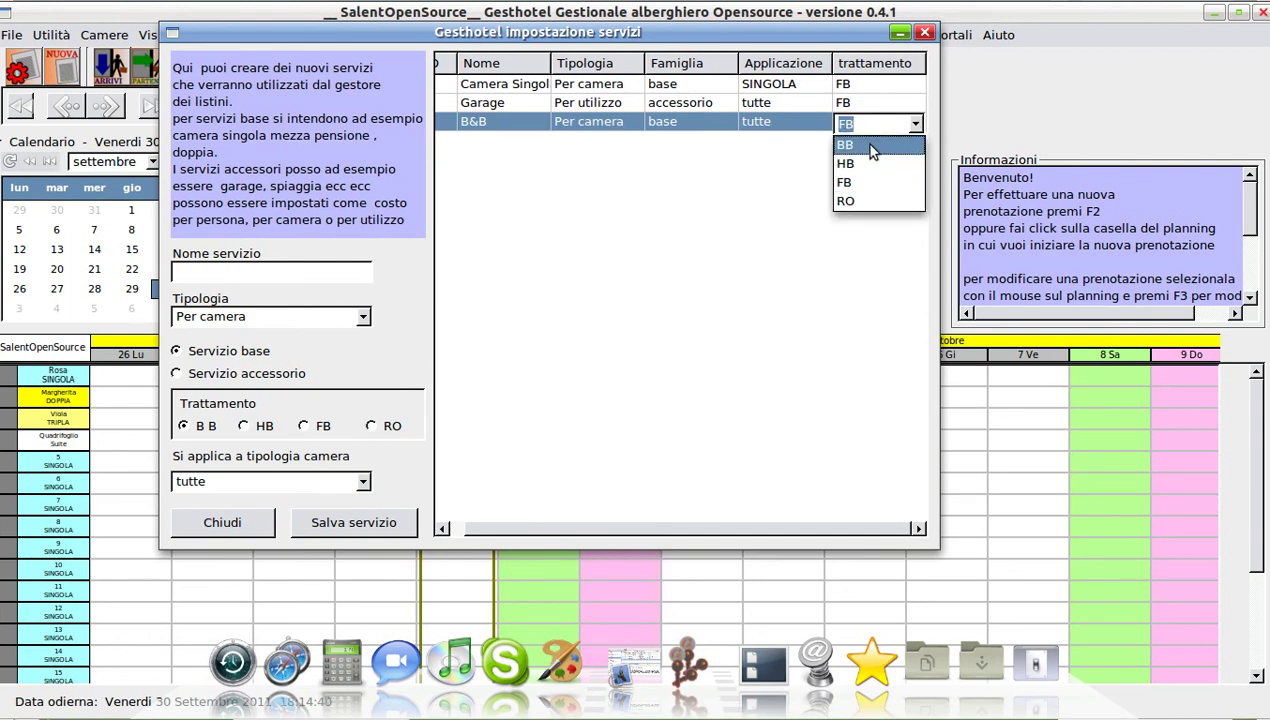
left_click(885, 144)
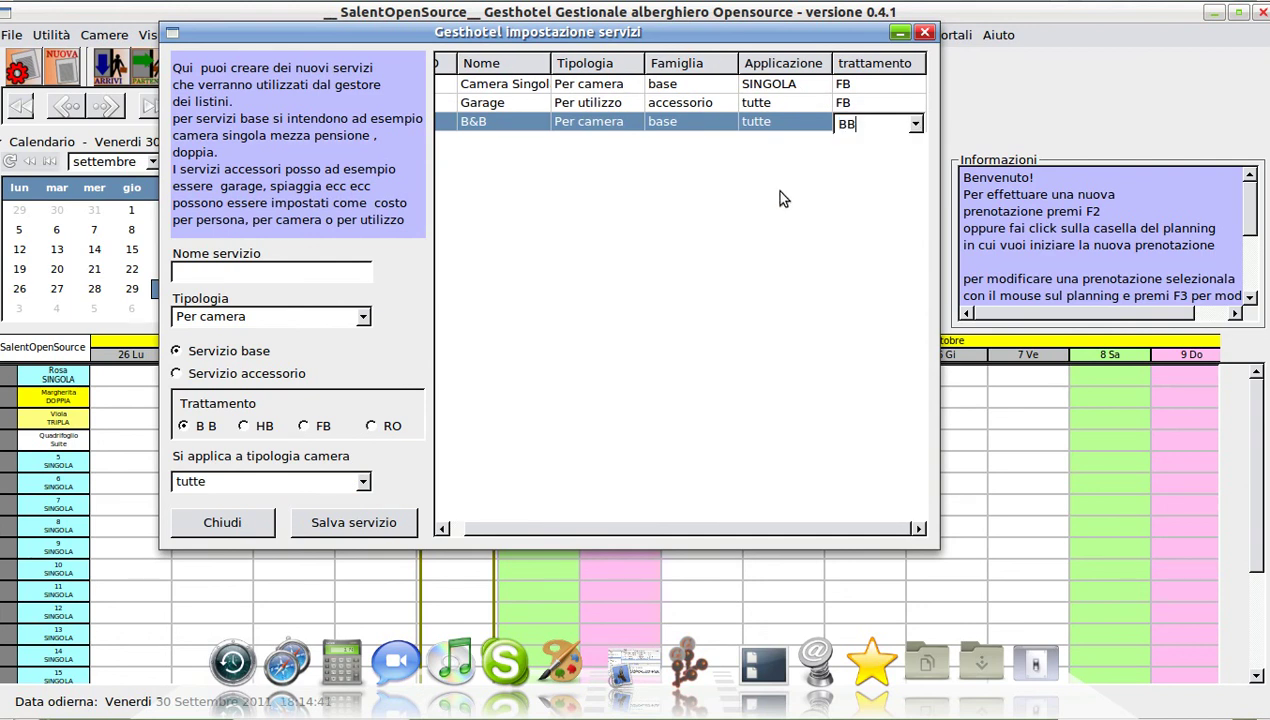
left_click(728, 197)
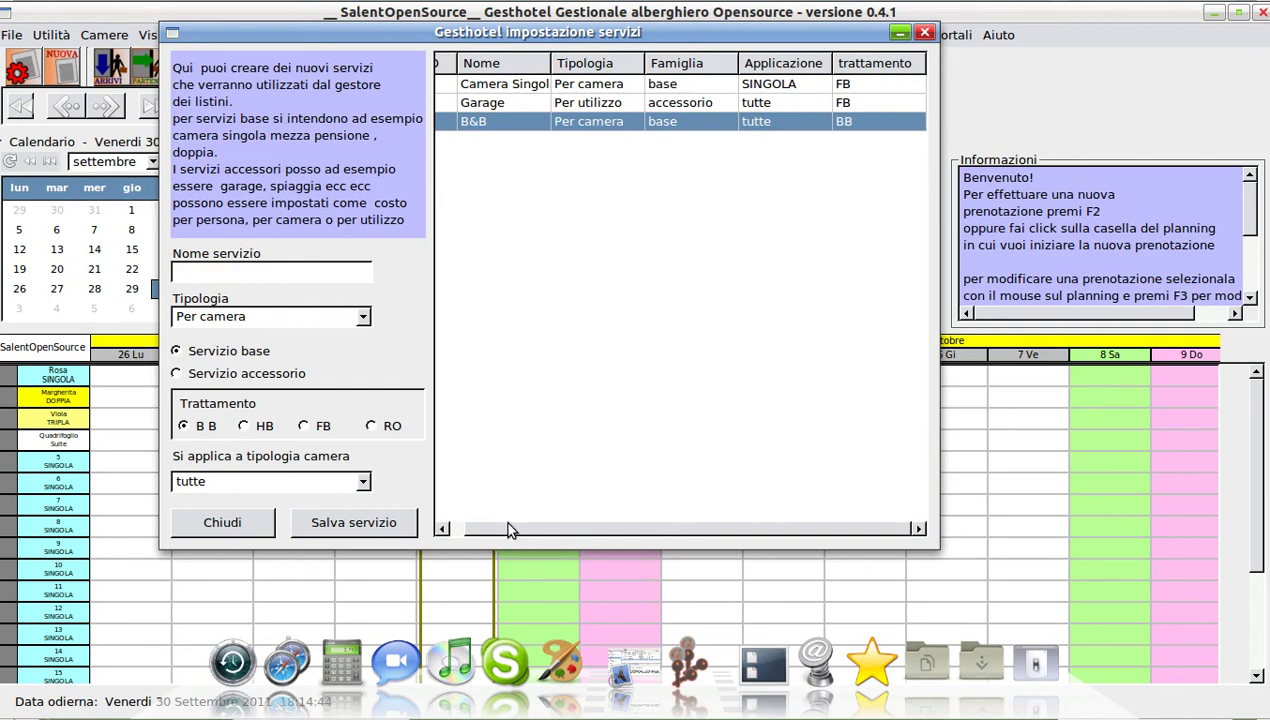
left_click_drag(507, 530, 490, 530)
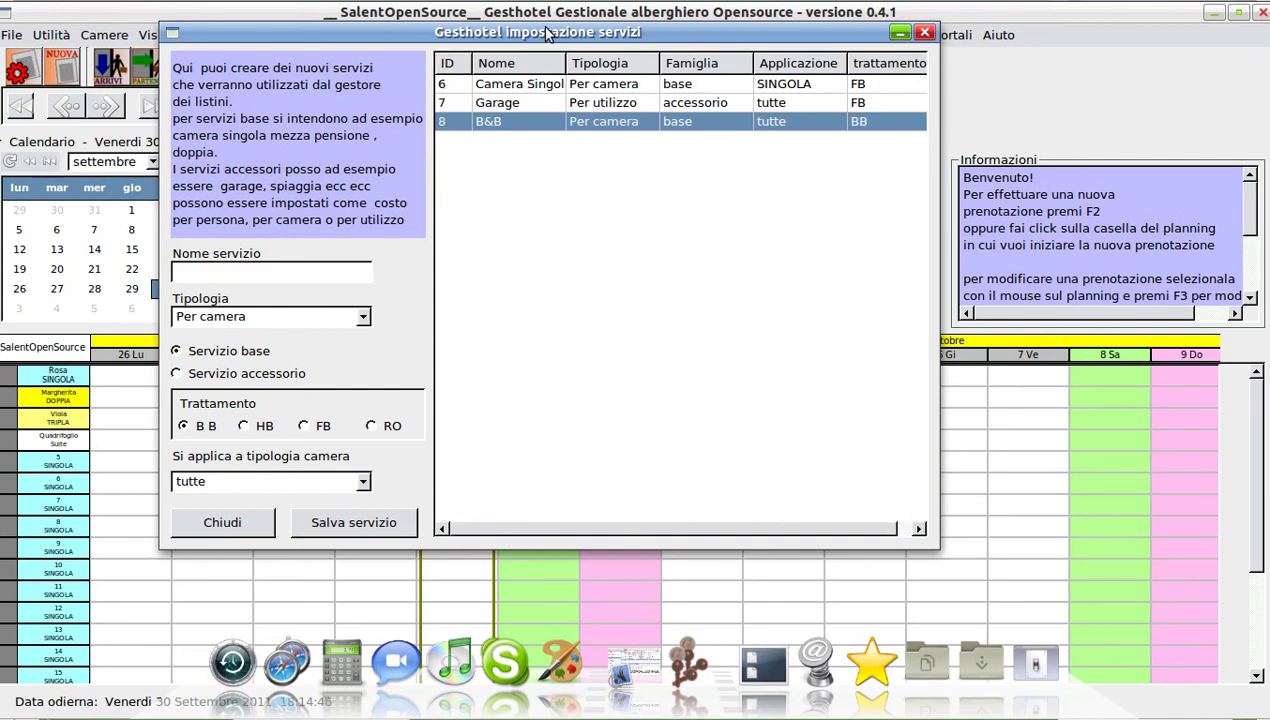
- Save a base service named "Mezza Pensione", type Per camera, with treatment HB, for all room types (tutte)
left_click_drag(547, 33, 552, 67)
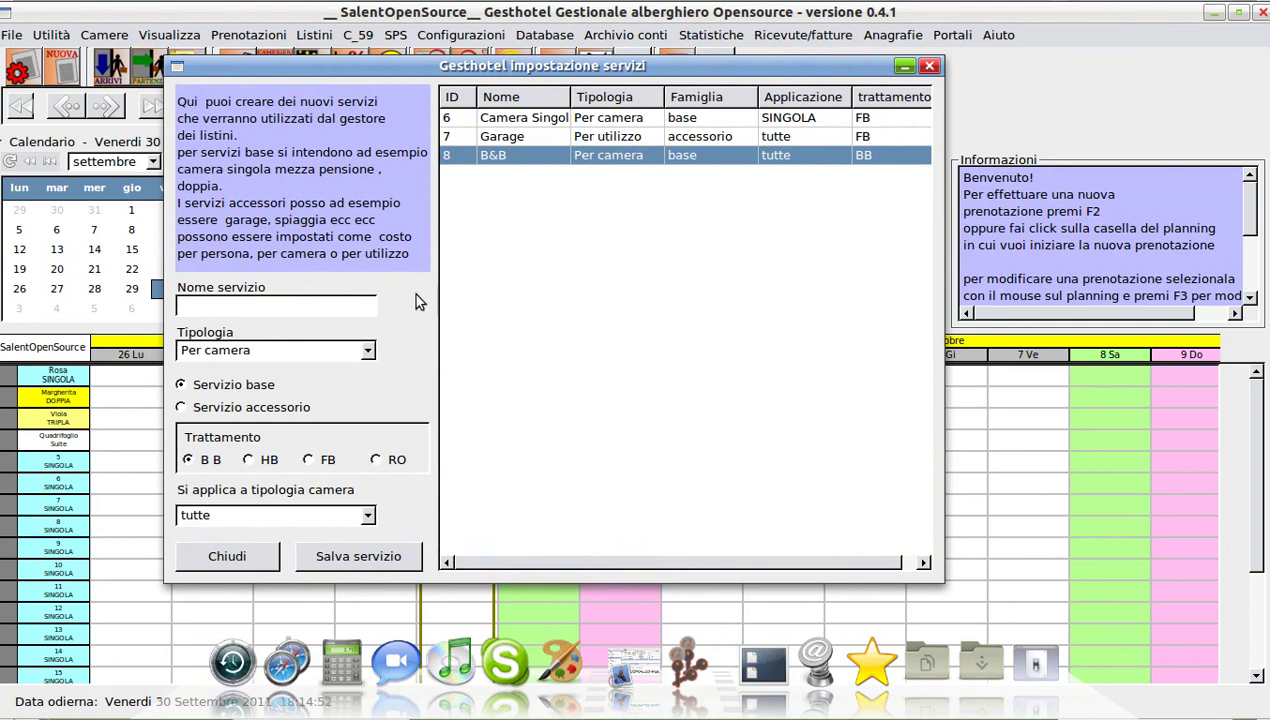
left_click(287, 302)
type("zza Pensione")
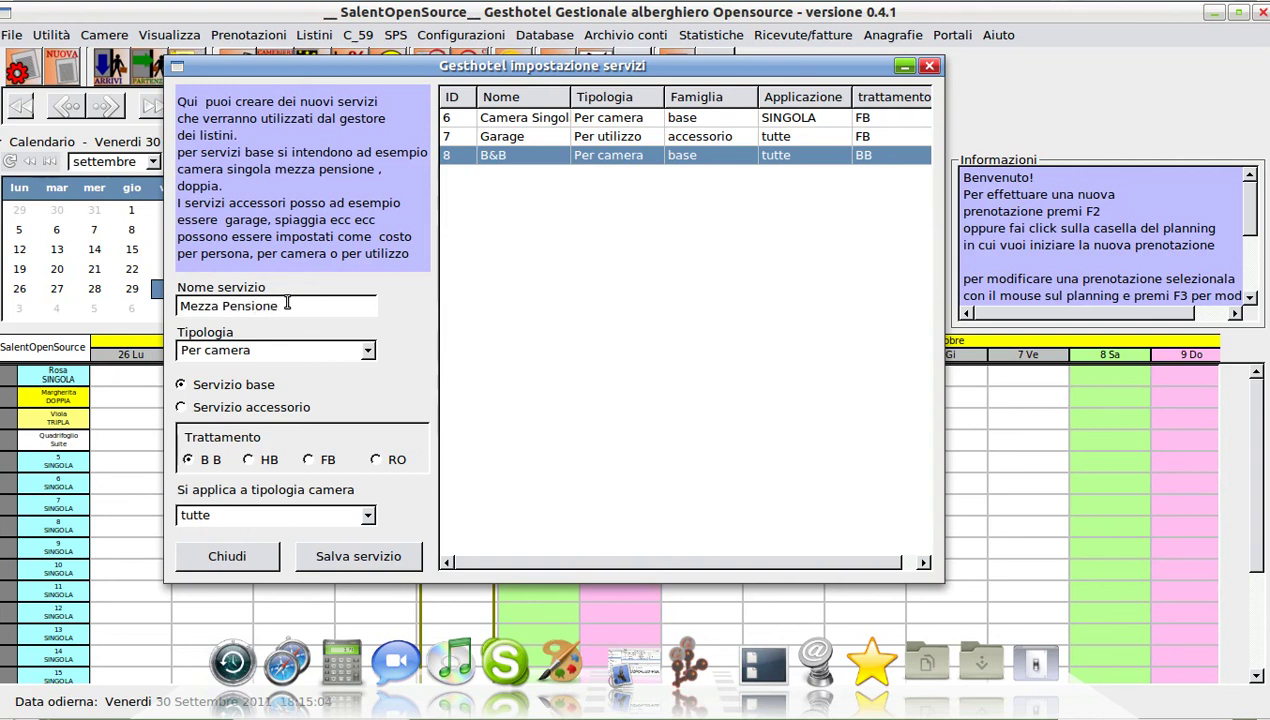
left_click(247, 460)
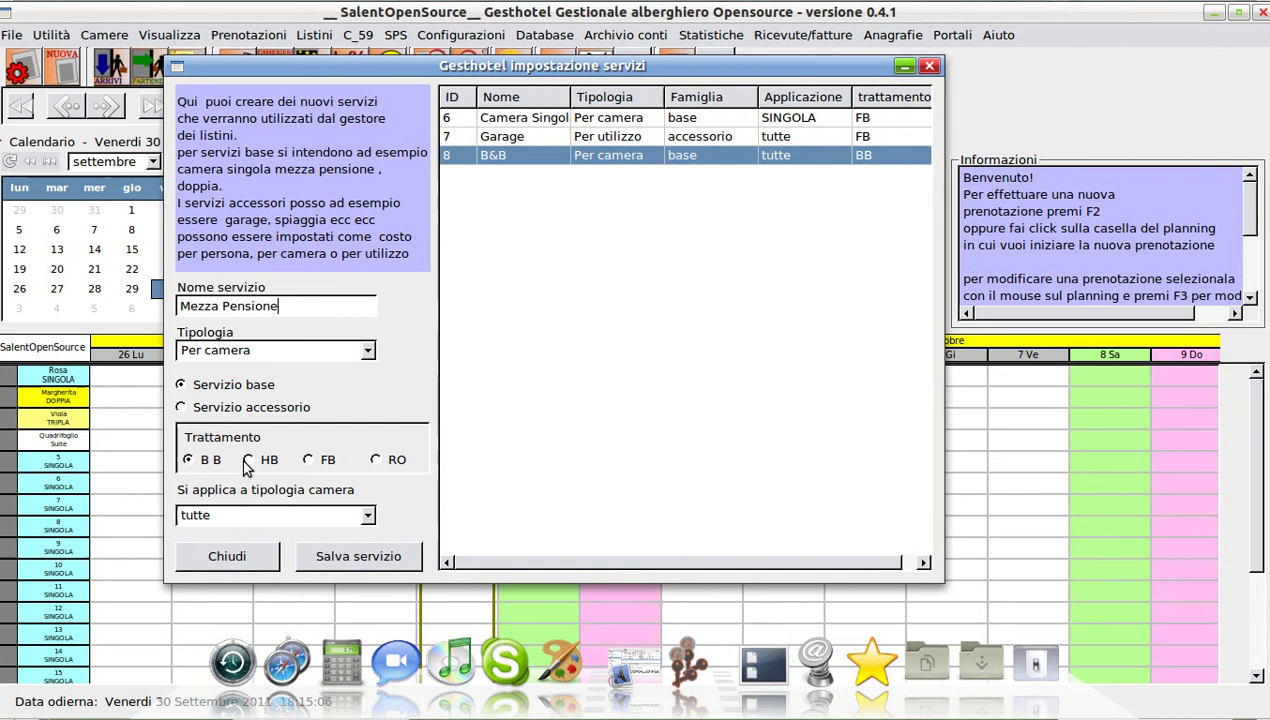
left_click(350, 556)
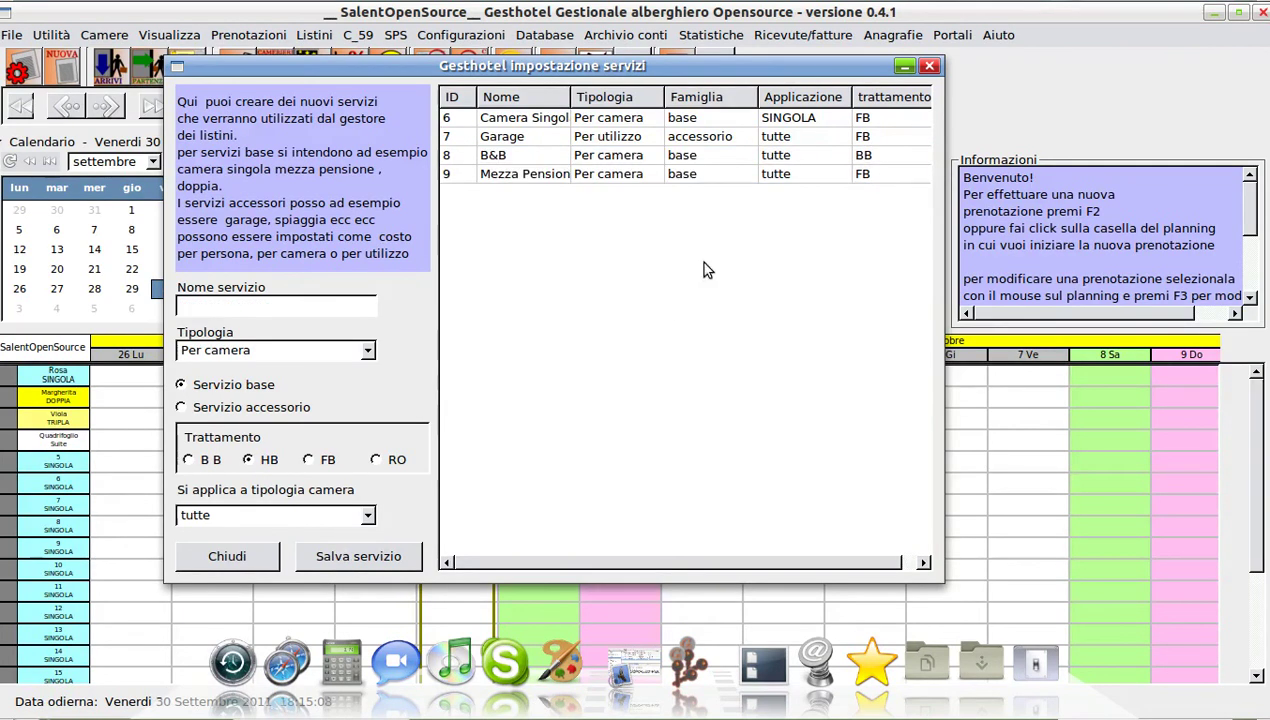
- Set the treatment of the Mezza Pensione service to HB in the services table
left_click(877, 177)
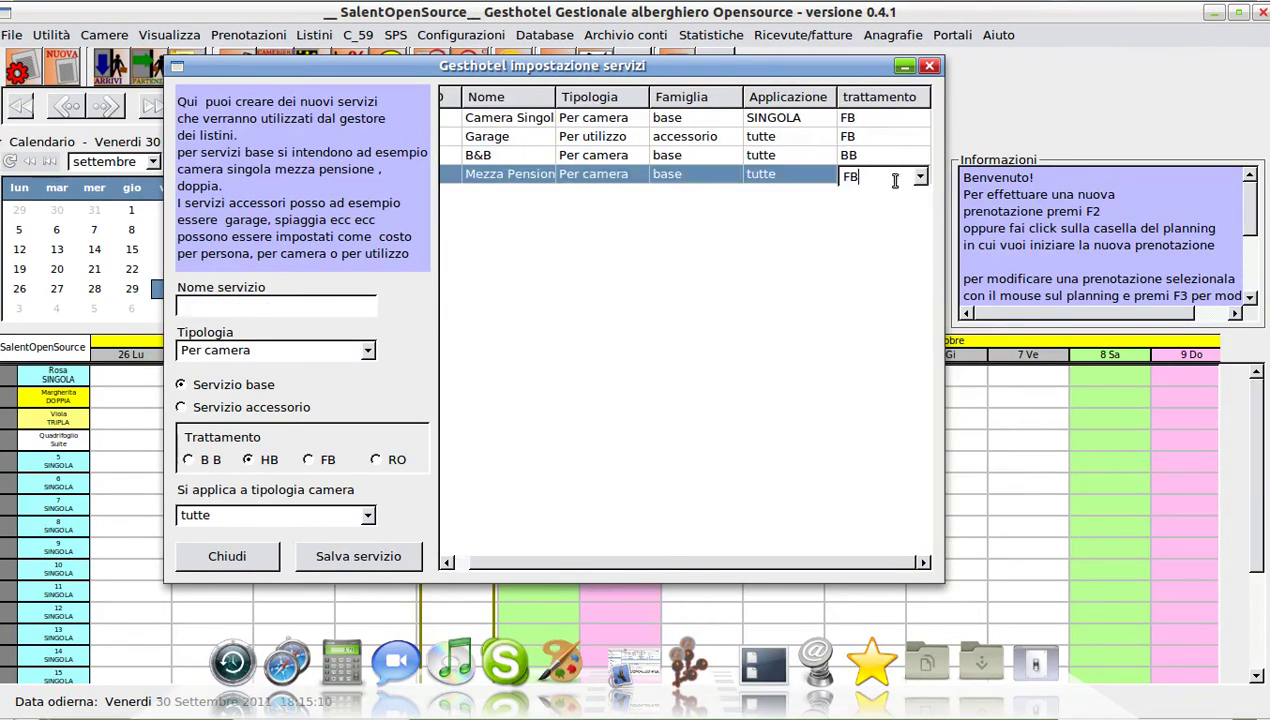
left_click(918, 177)
left_click(872, 215)
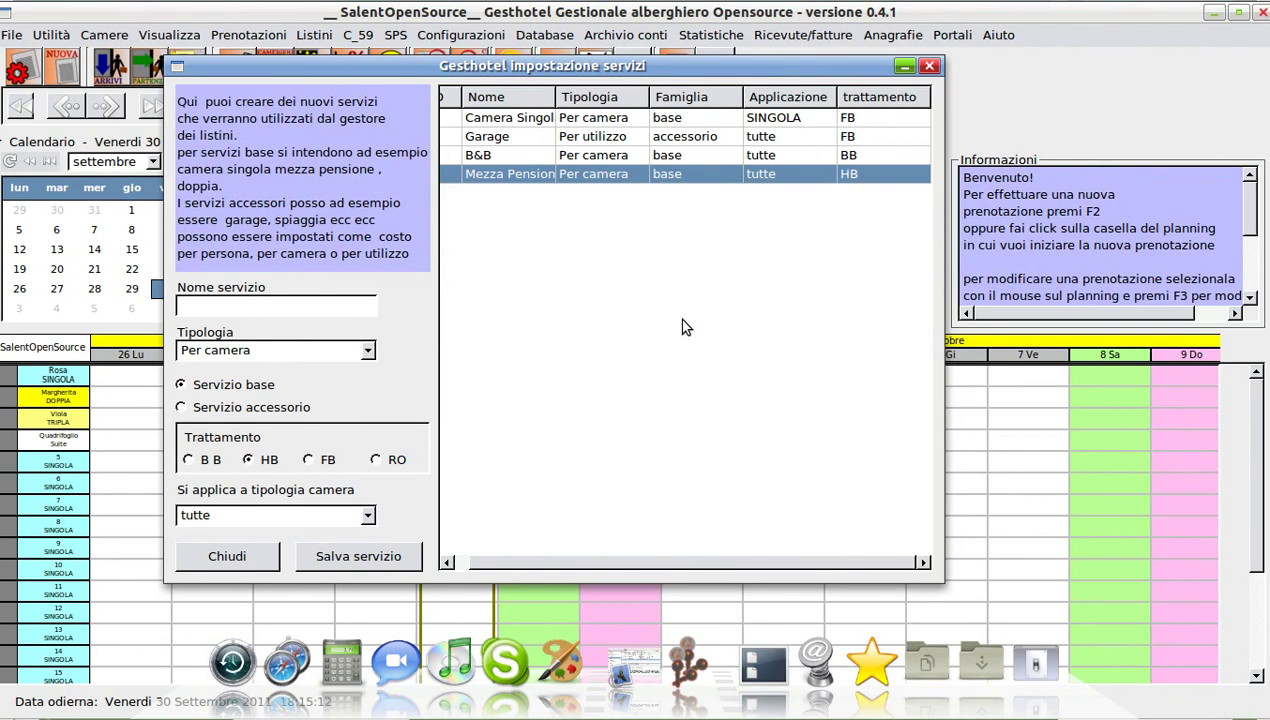
- Save a base service named "Pensione Completa", type Per camera, with treatment FB, for all room types (tutte)
left_click(236, 305)
type("Pensione Completa")
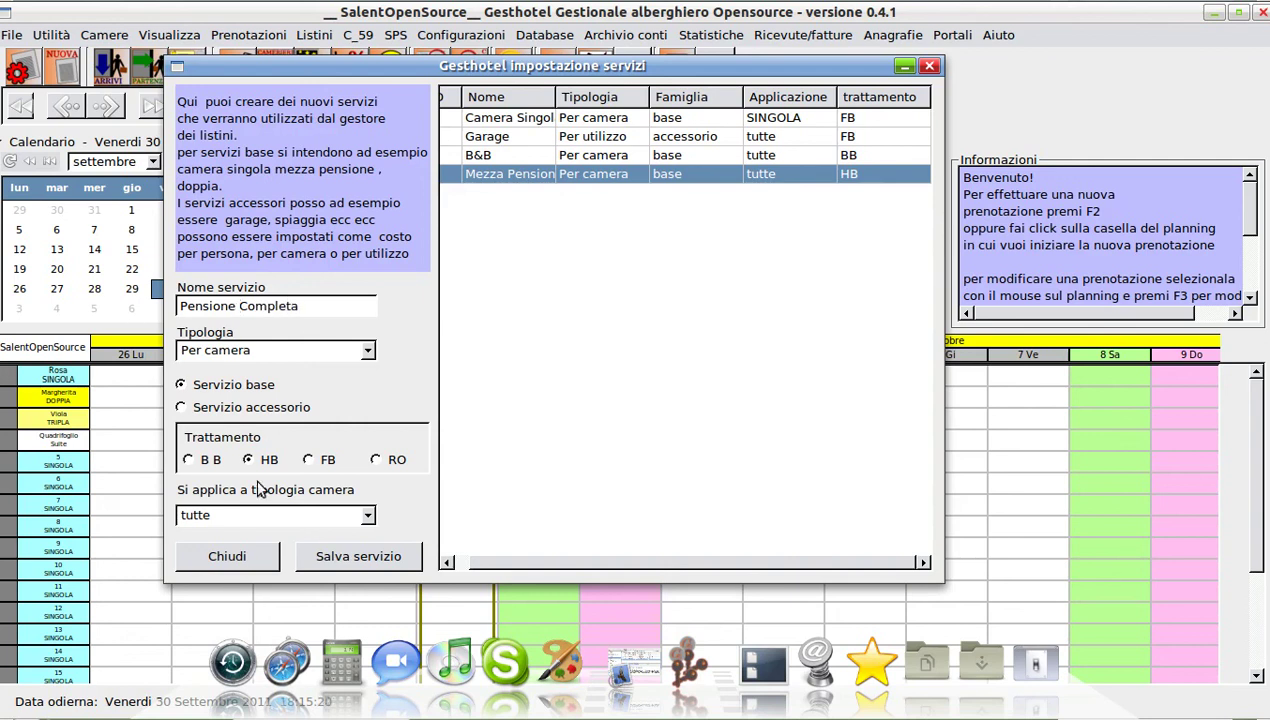
left_click(308, 459)
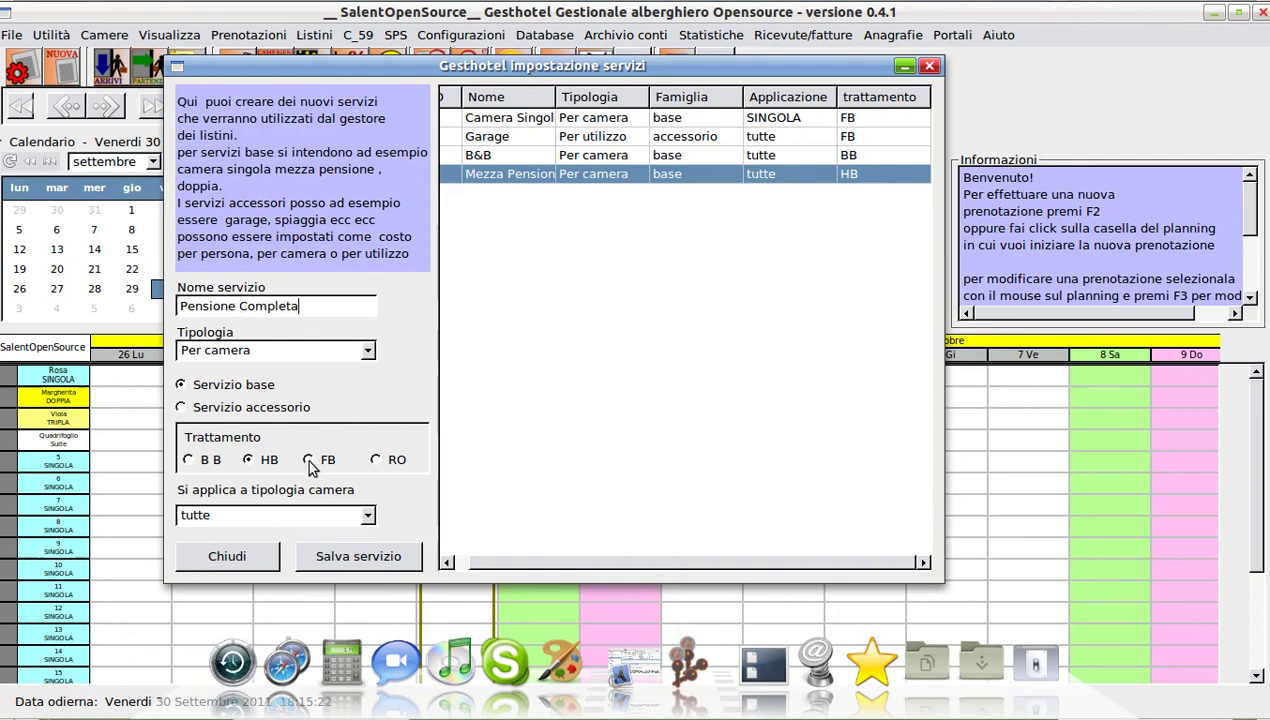
left_click(355, 556)
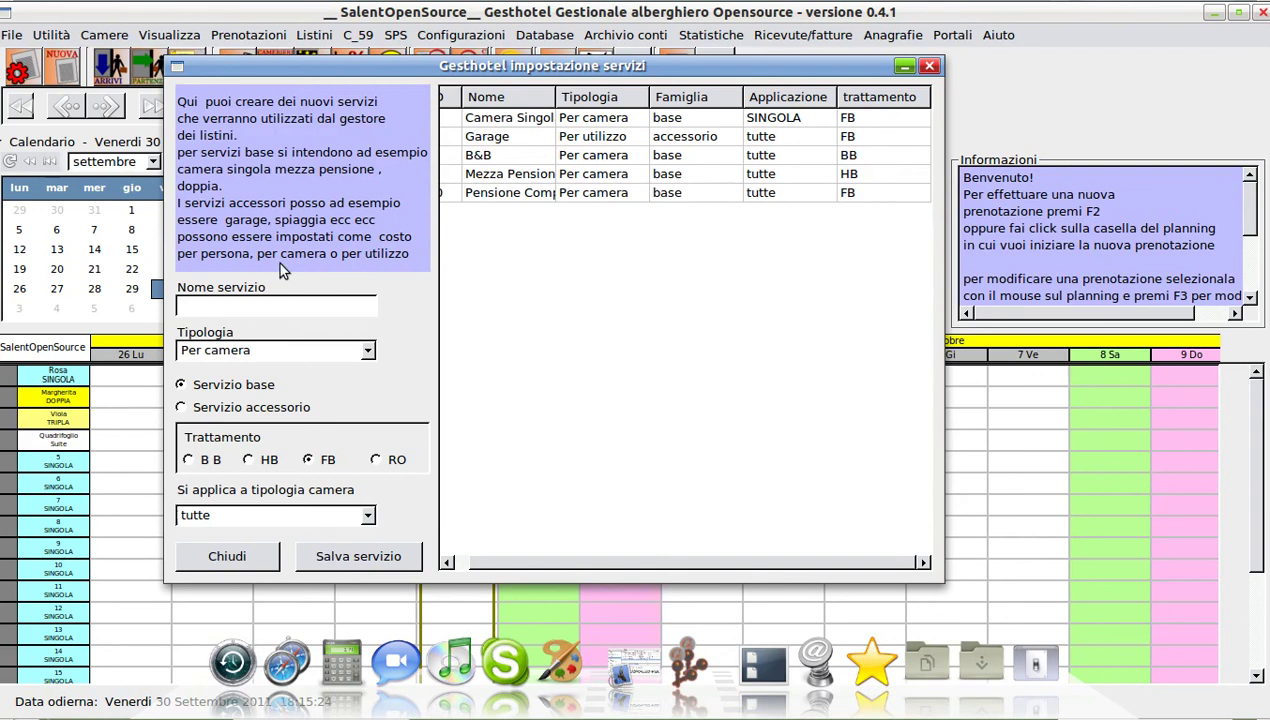
- Save a base service named "Pernottamento", type Per camera, with treatment RO, for all room types (tutte)
type("Pernottamento")
left_click(376, 460)
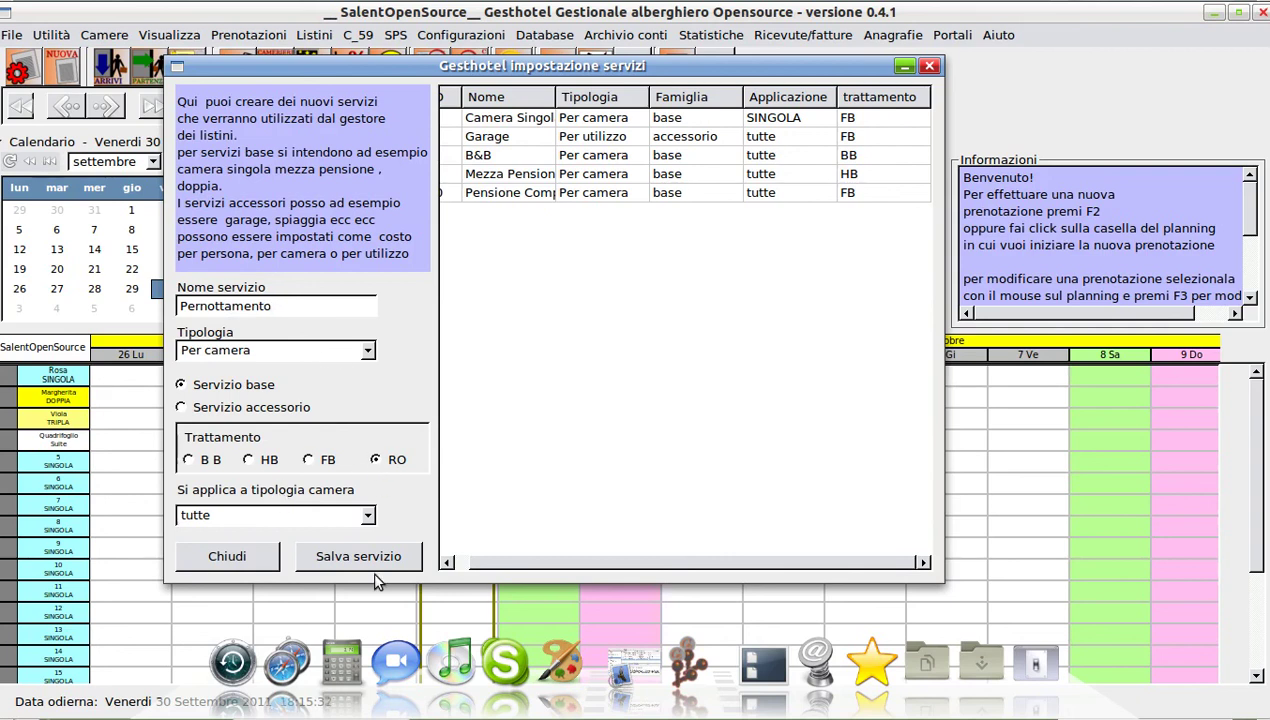
left_click(362, 562)
- Set the Pernottamento service's treatment to RO in the services table and widen the table's Nome column
left_click(865, 212)
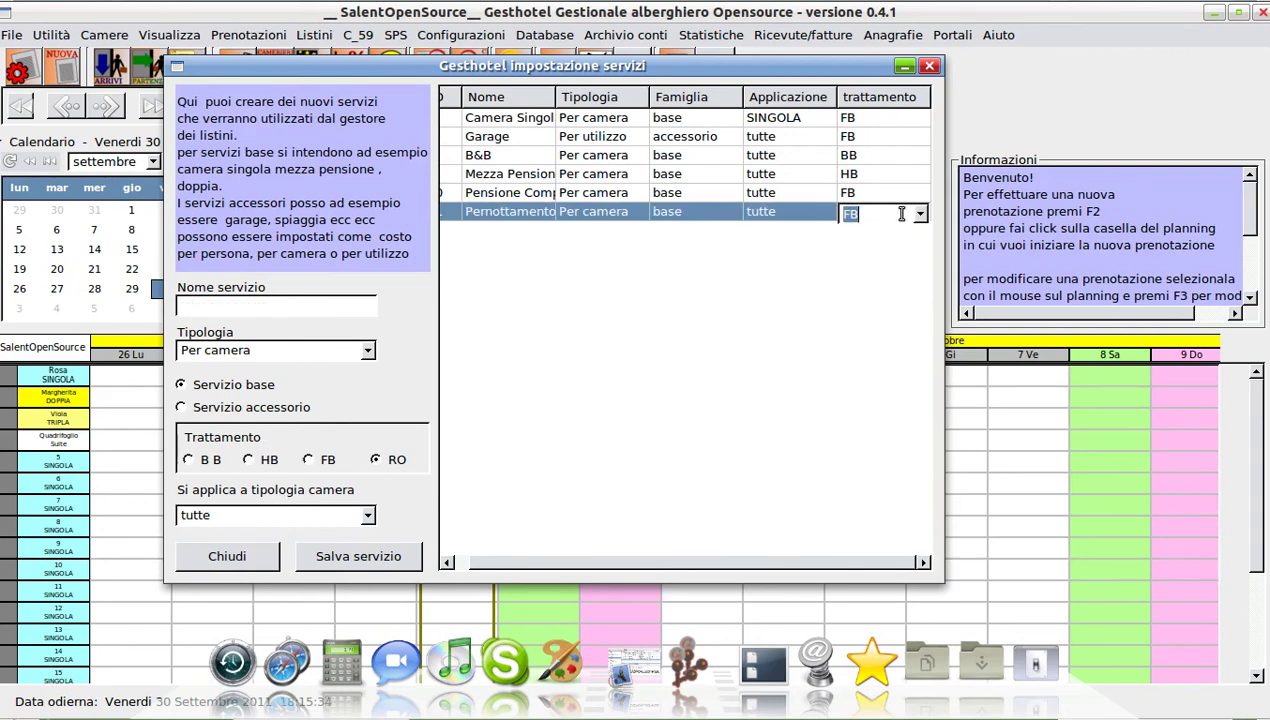
left_click(920, 215)
left_click(872, 291)
scroll(586, 551, "left", 2)
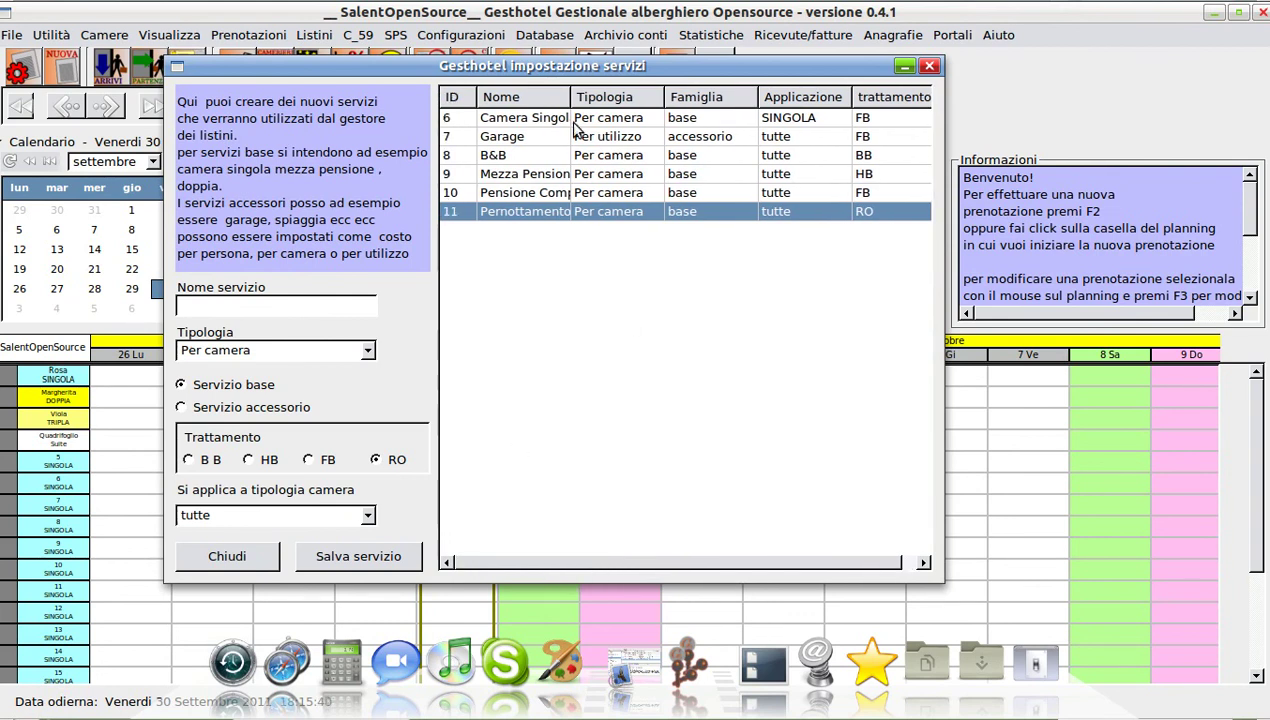
left_click_drag(572, 88, 590, 90)
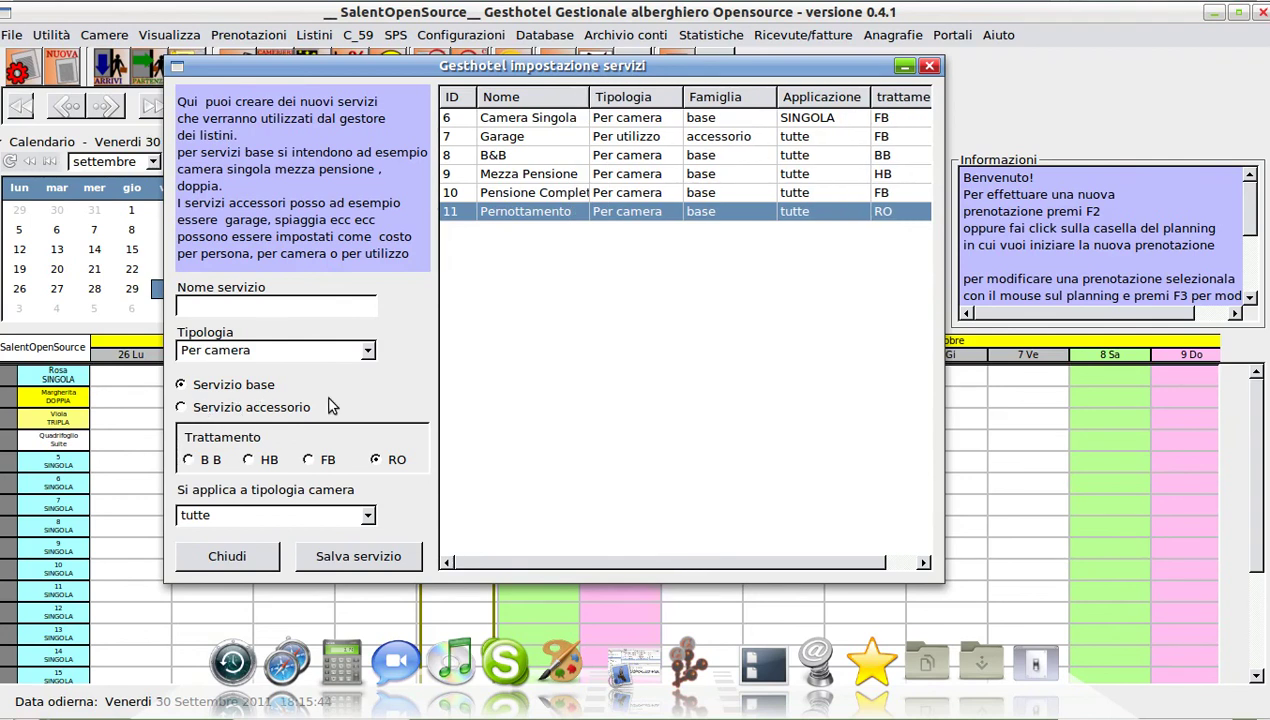
- Save an accessory service named "Colazione Letto", type Per camera, applied to all room types (tutte)
left_click(181, 407)
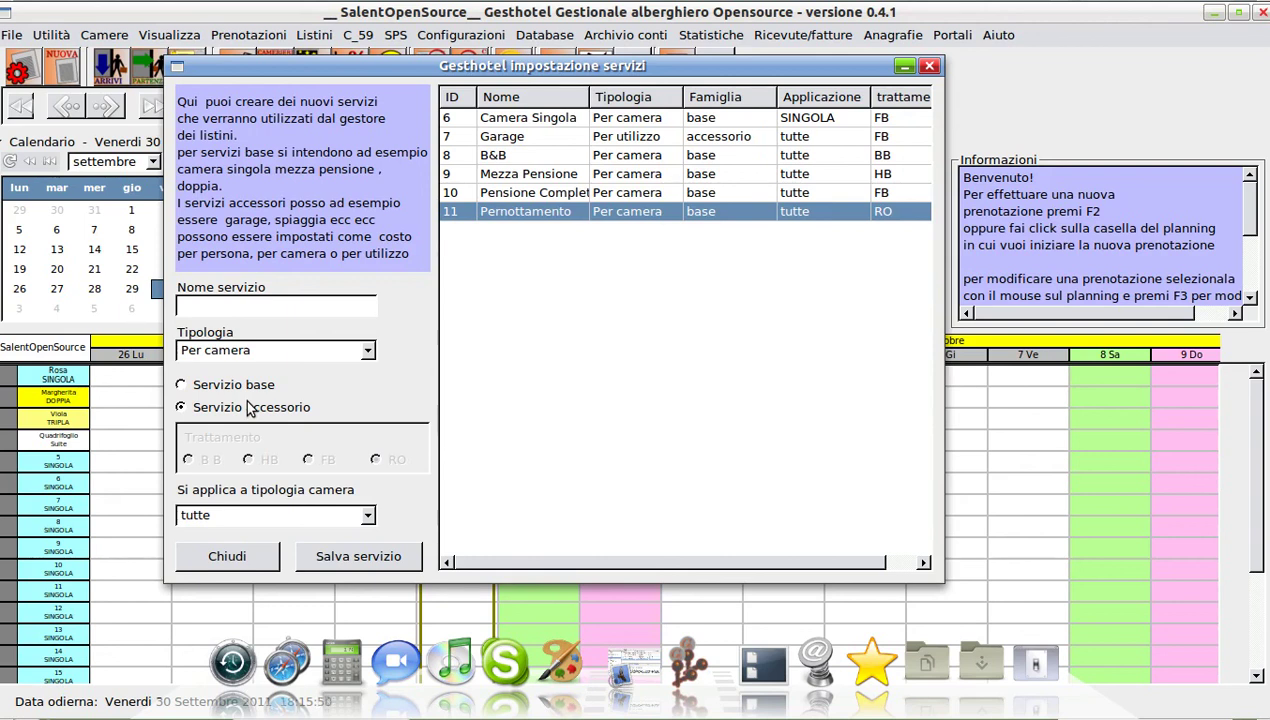
left_click(220, 307)
type("Colazione Letto")
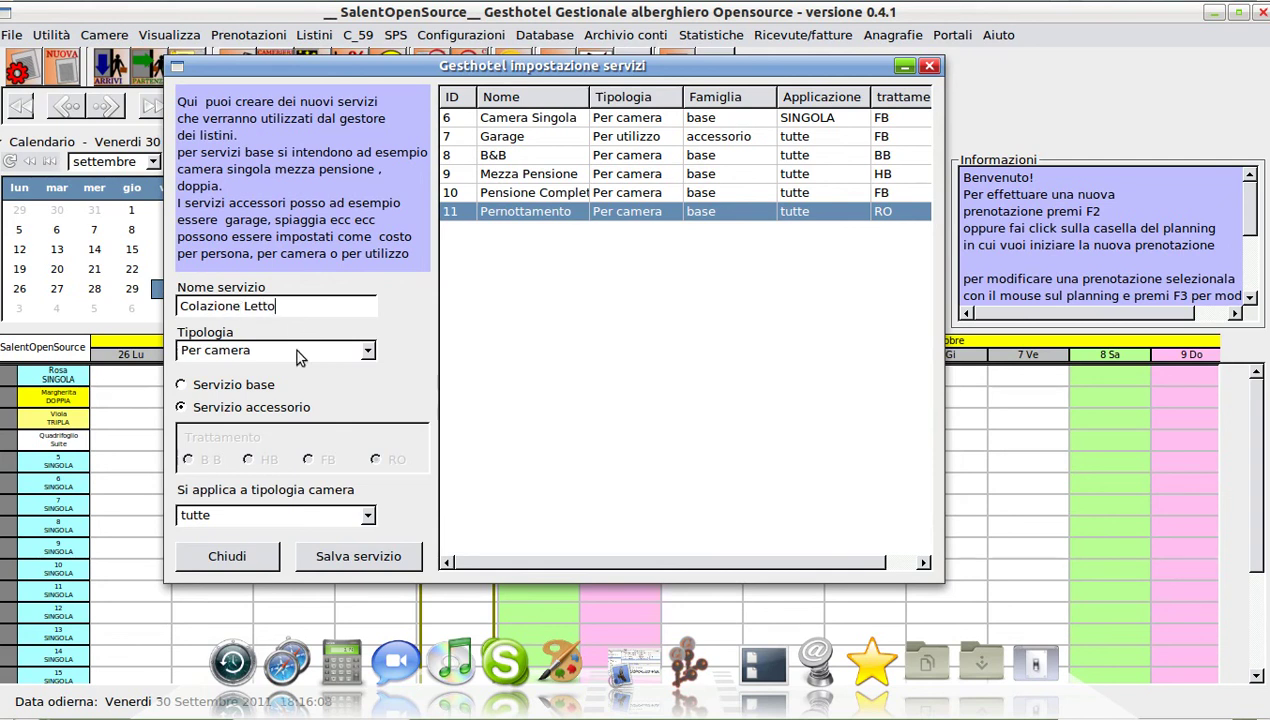
left_click(295, 350)
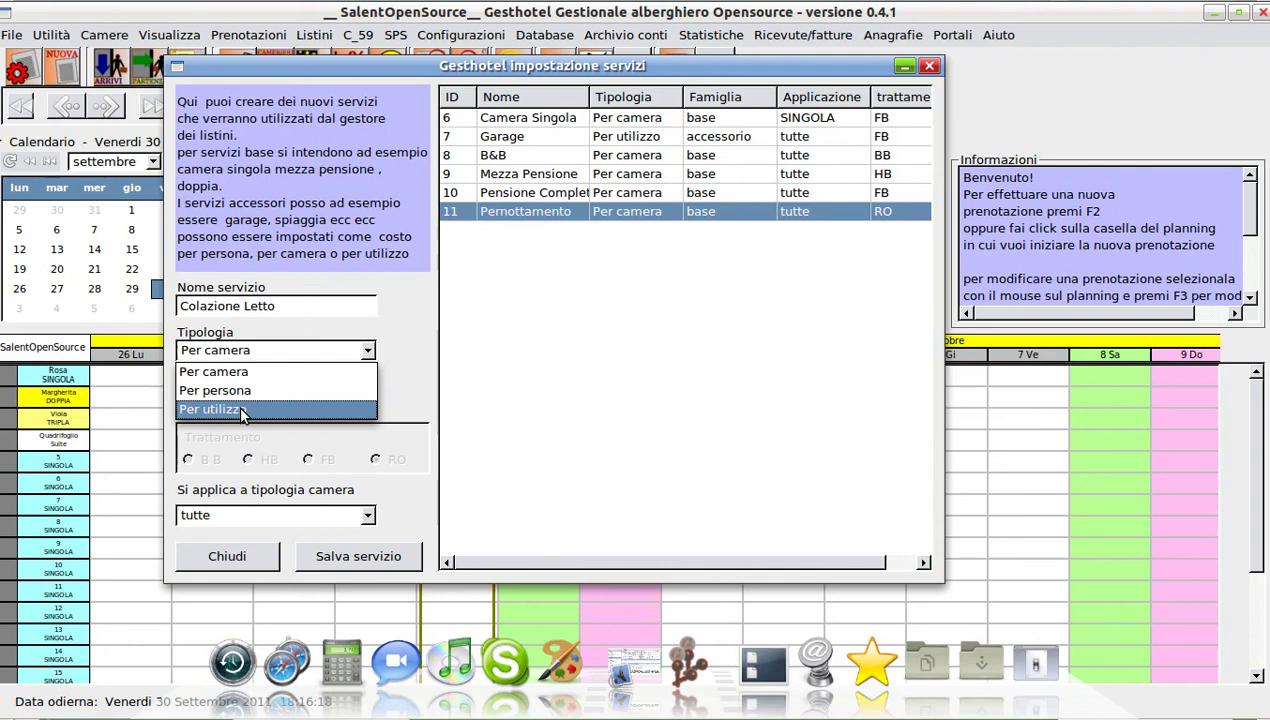
left_click(249, 377)
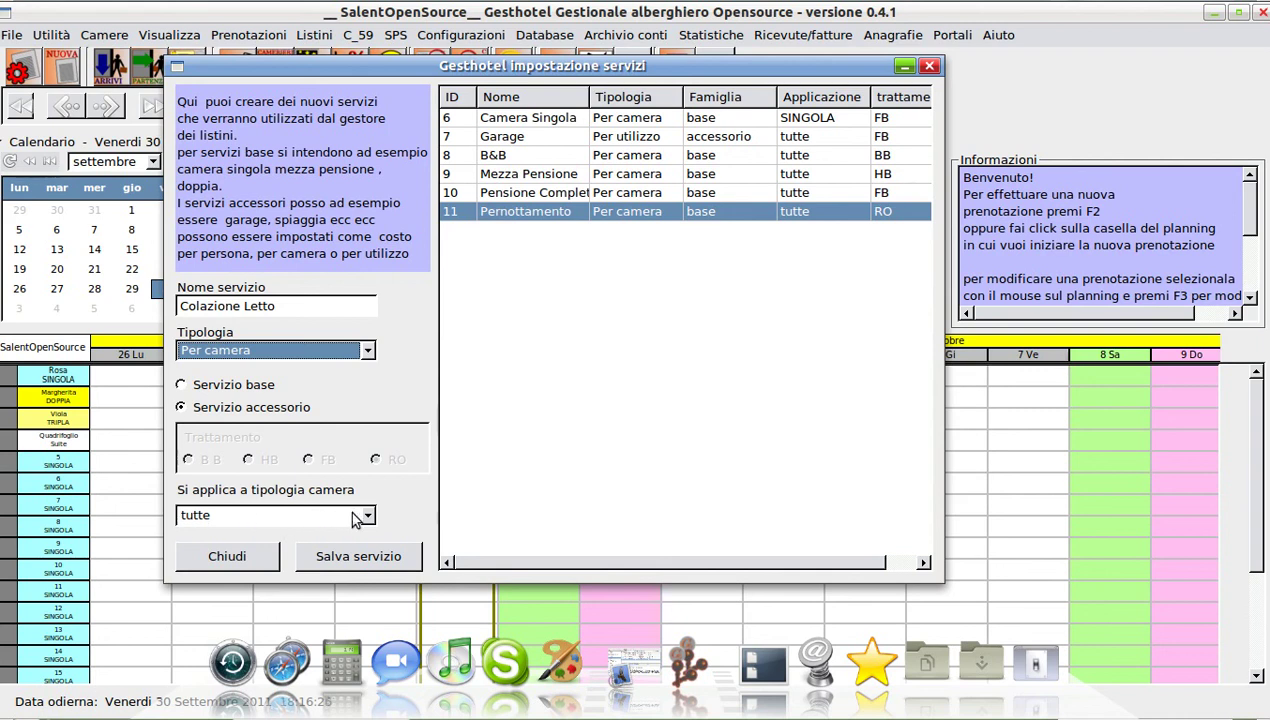
left_click(356, 557)
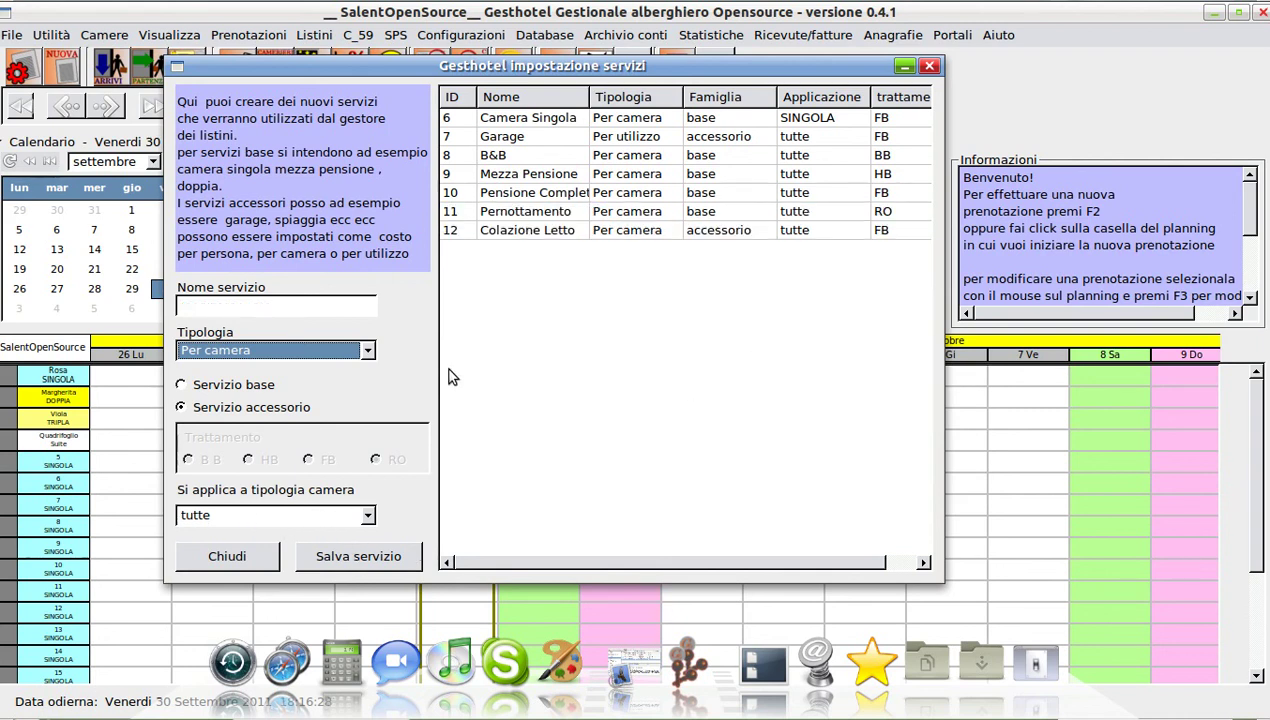
- Save an accessory service "Lenzuola Pulite", type Per persona, for all room types (tutte), and widen the Nome column to fit the service names
left_click(265, 308)
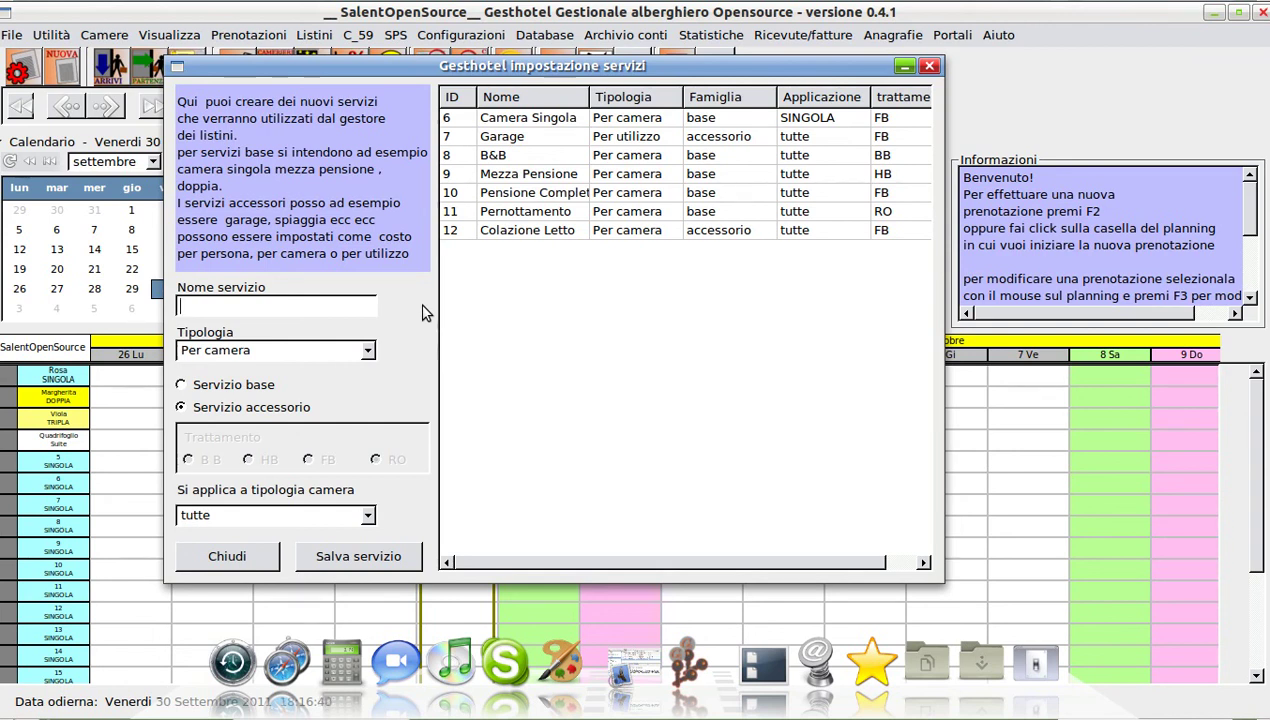
type("enzuola Pulite")
left_click(368, 350)
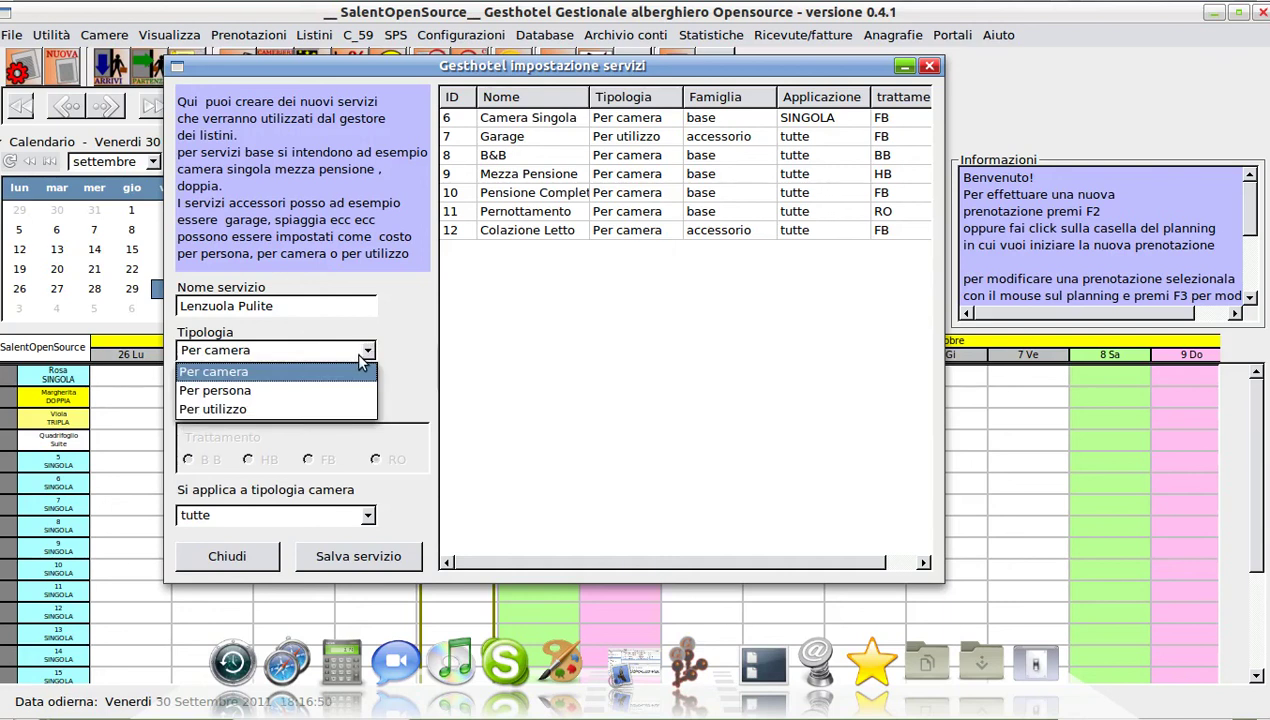
left_click(320, 391)
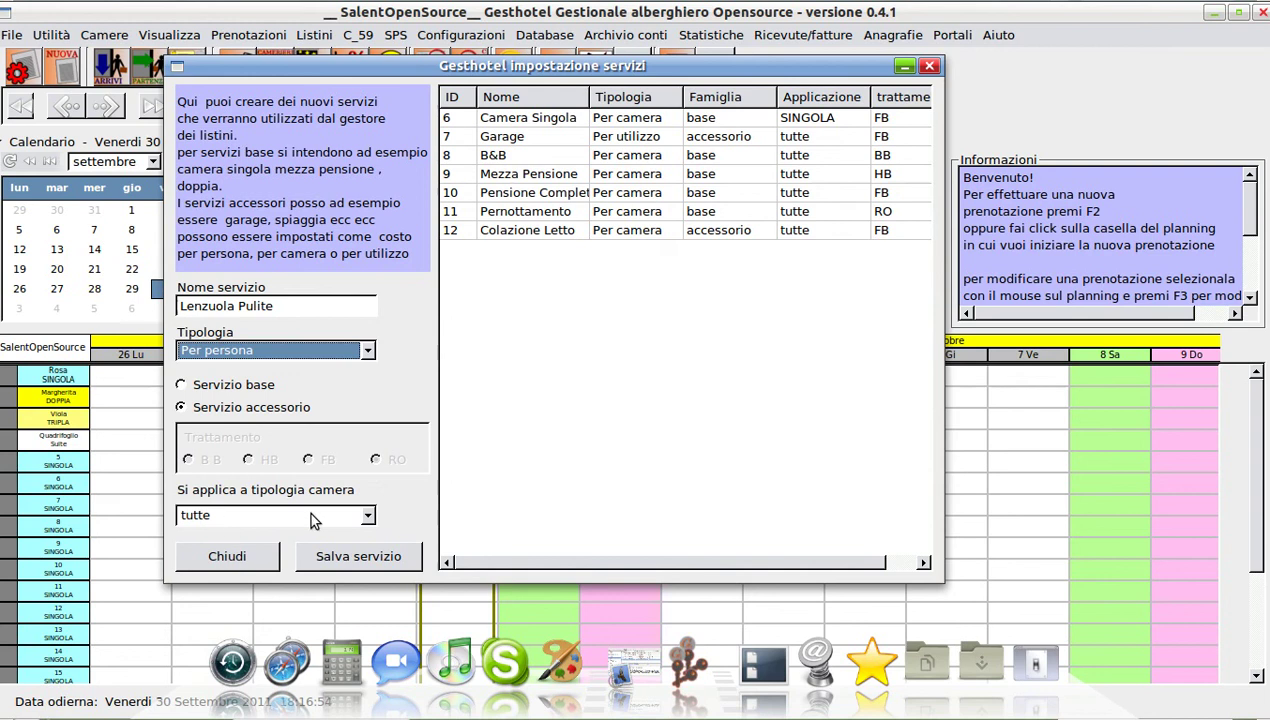
left_click(360, 562)
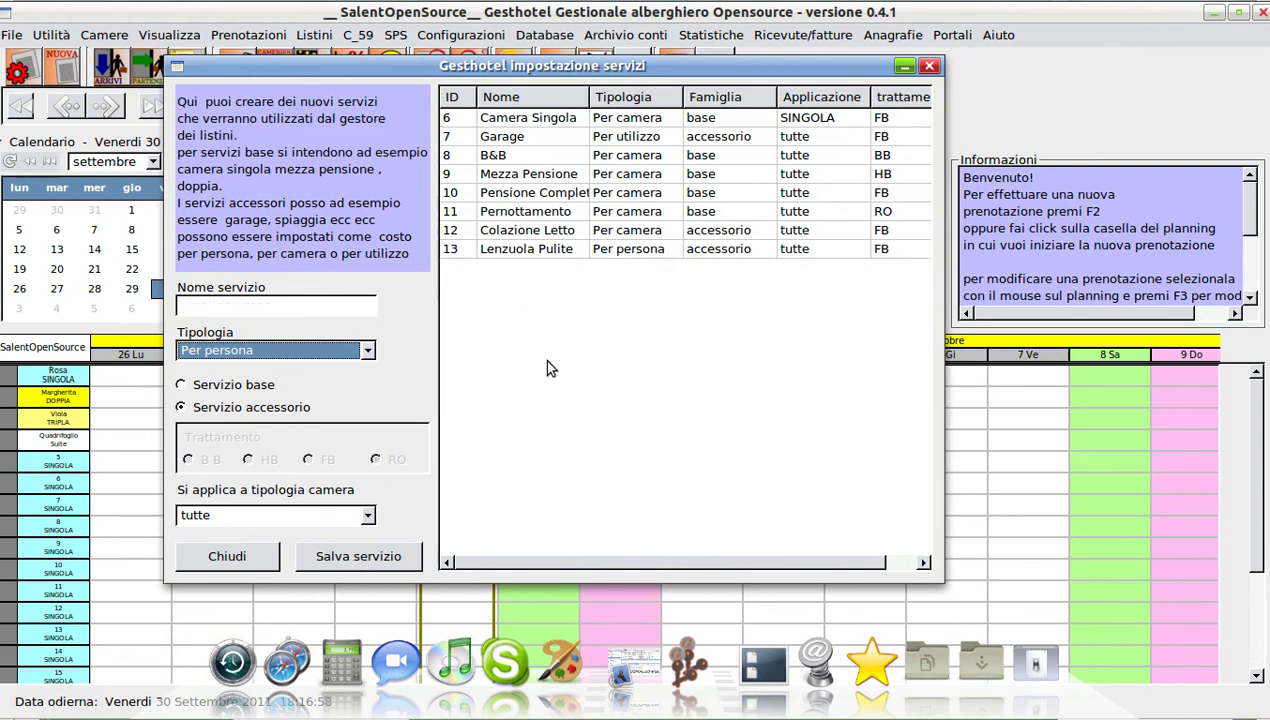
left_click_drag(590, 97, 602, 97)
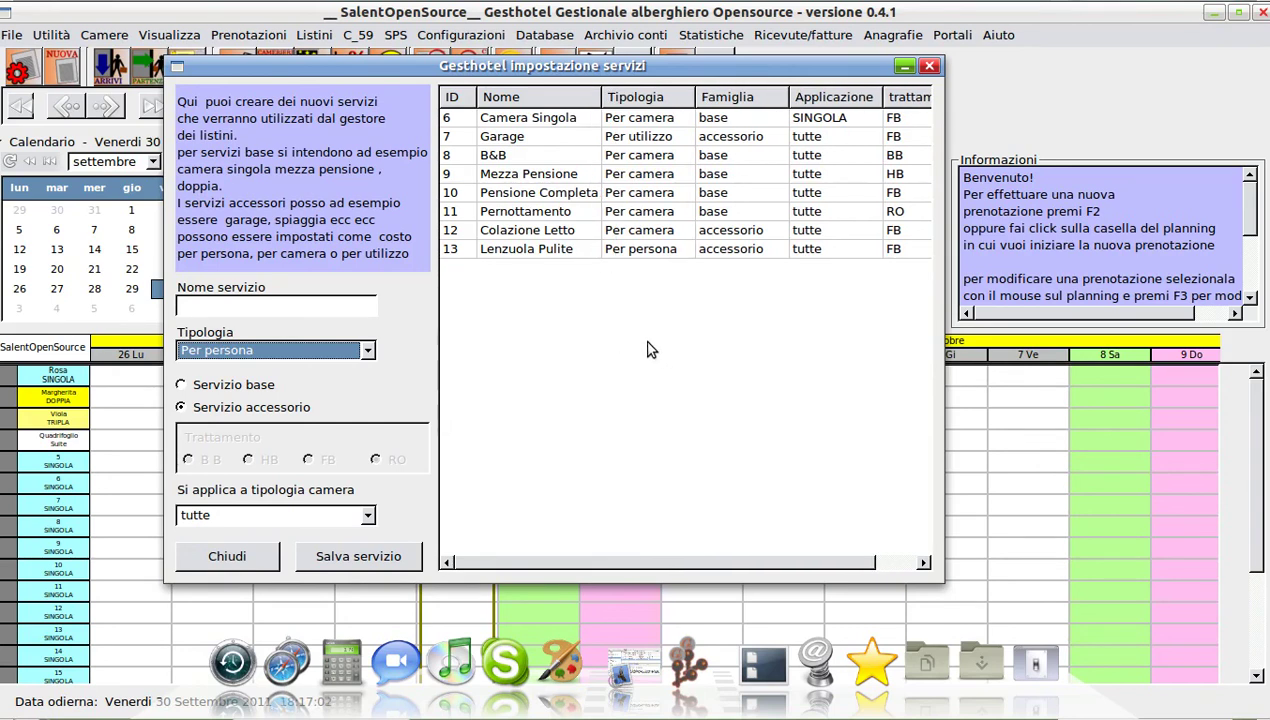